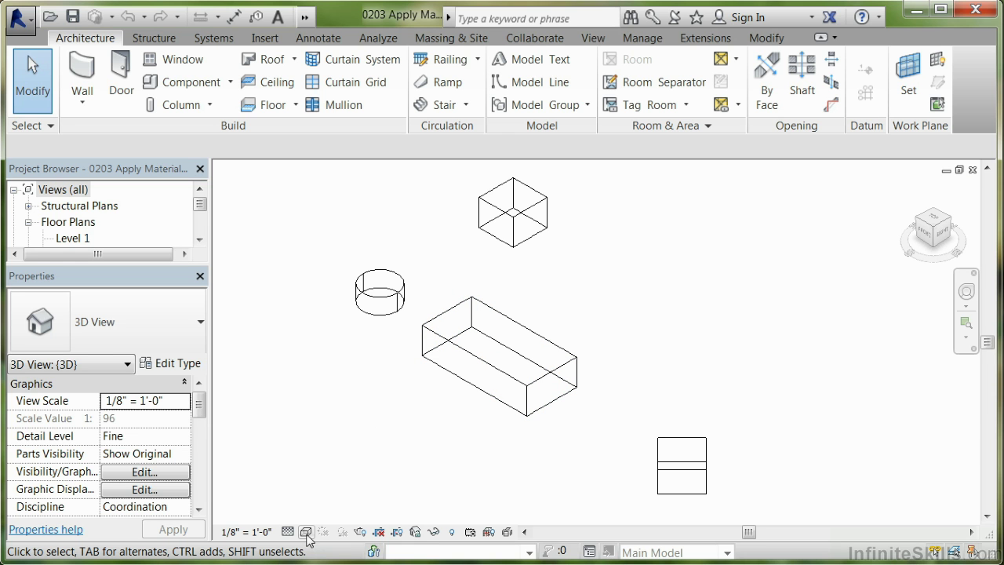
# Preview the Hidden Line, Shaded, Consistent Colors and Realistic visual styles, ending on Shaded
pyautogui.click(307, 532)
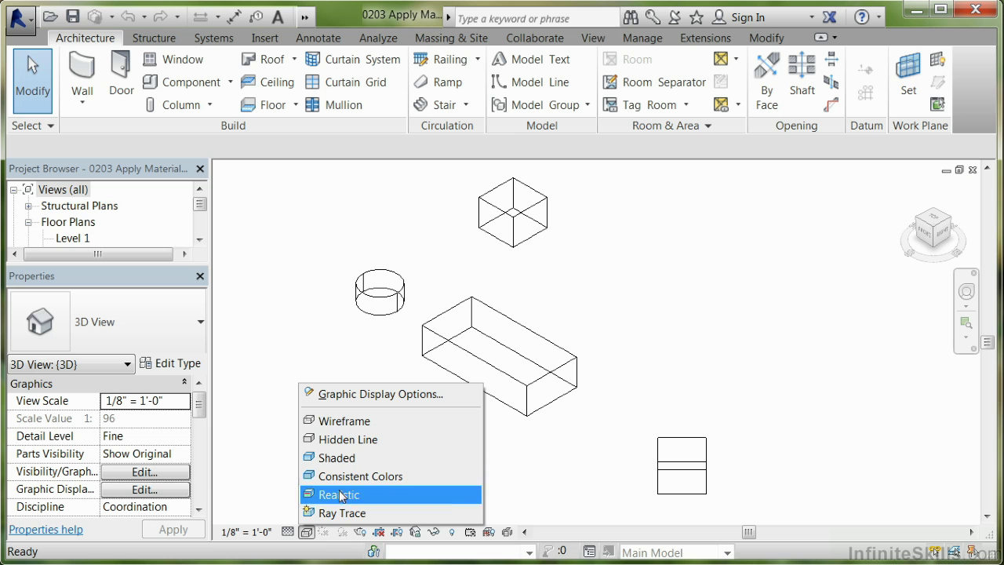
pyautogui.click(352, 441)
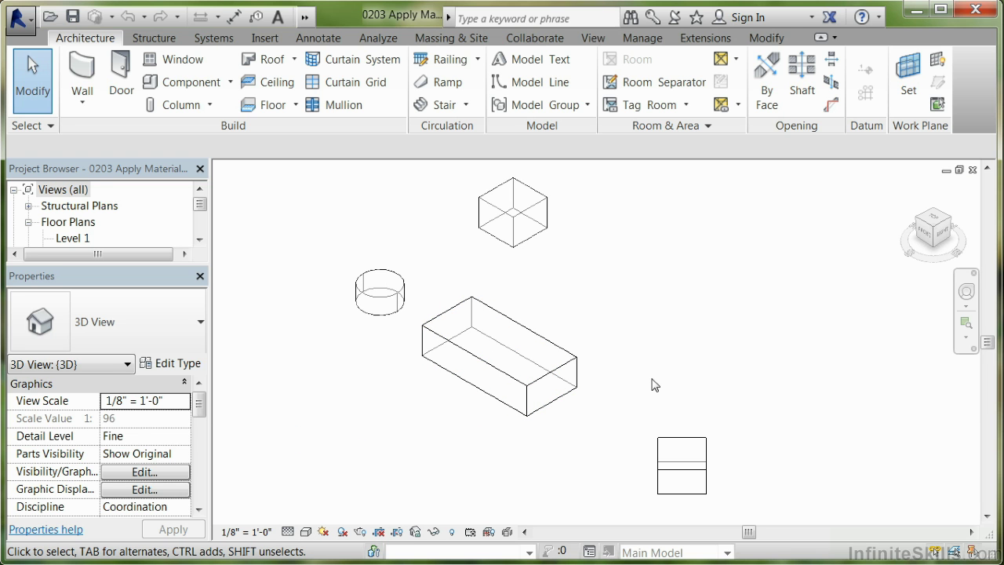
pyautogui.click(307, 532)
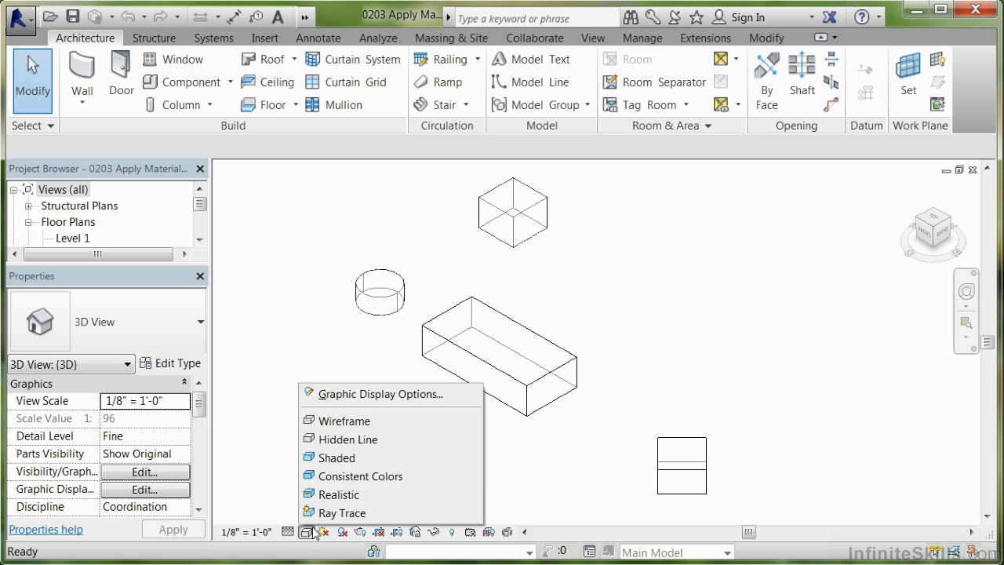
pyautogui.click(337, 458)
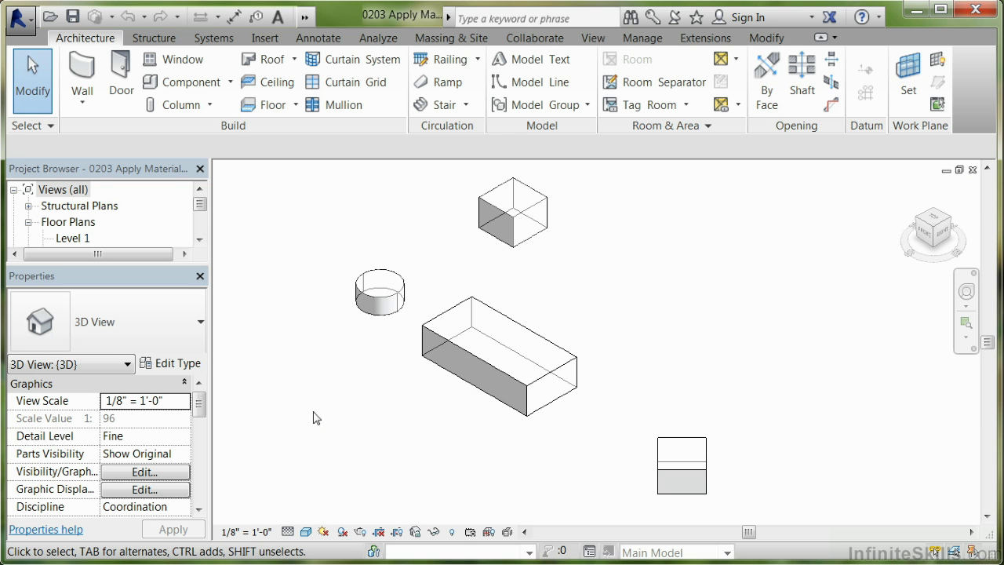
pyautogui.click(306, 533)
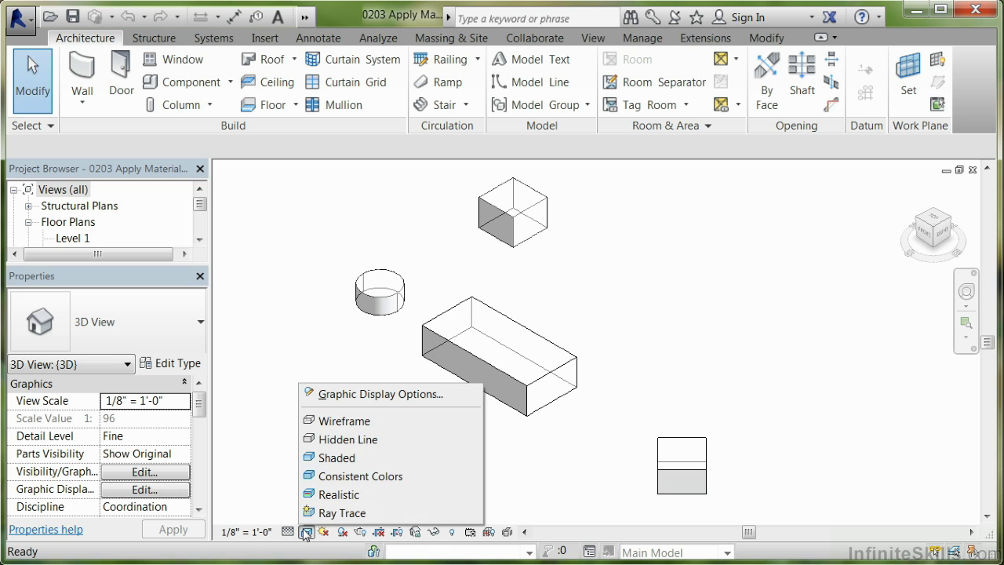
pyautogui.click(354, 478)
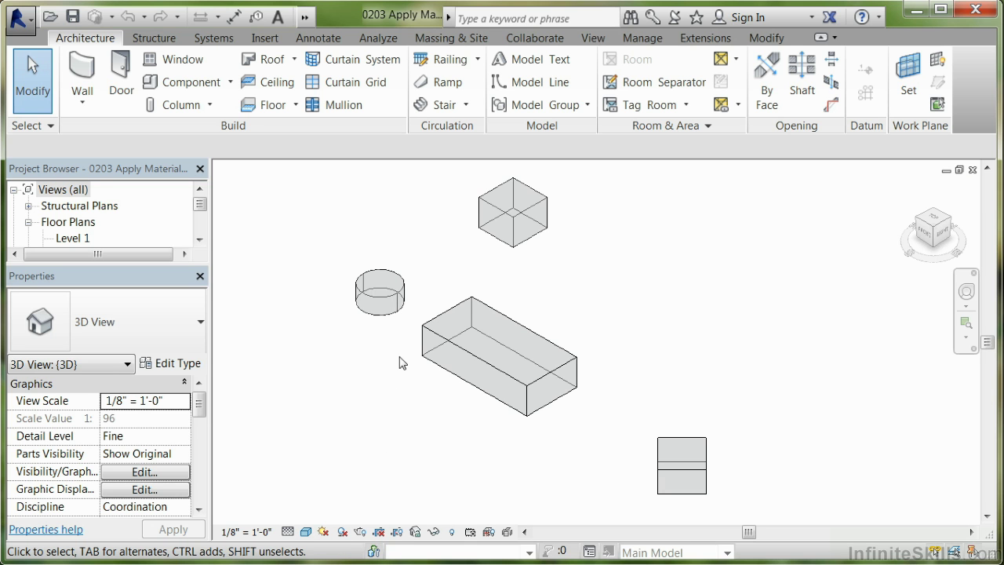
pyautogui.click(307, 533)
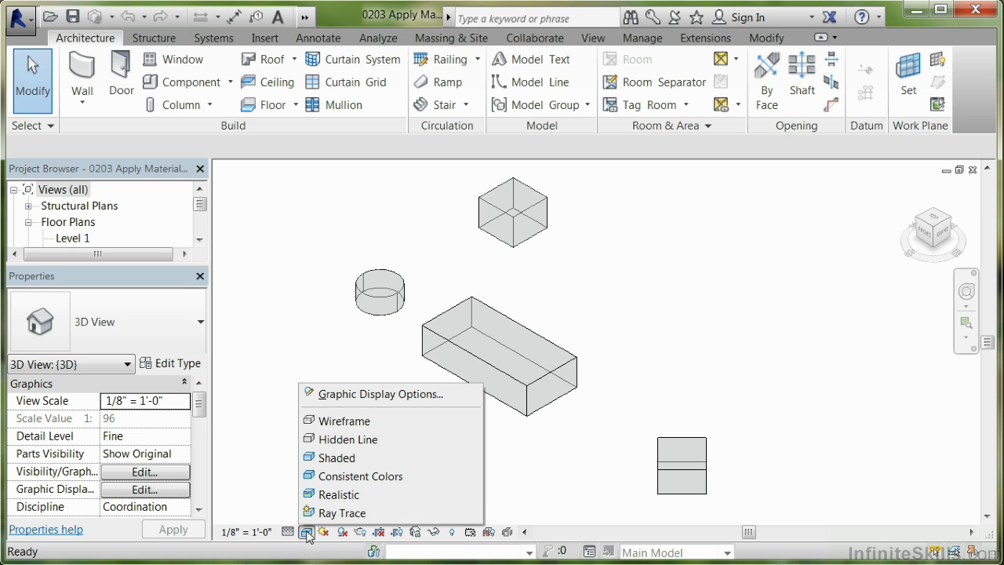
pyautogui.click(325, 496)
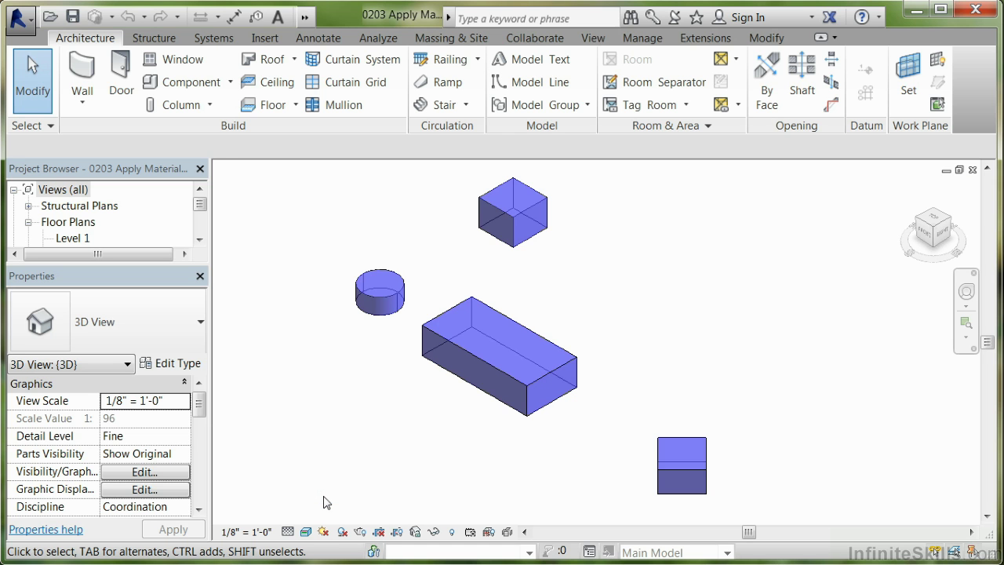
pyautogui.click(307, 533)
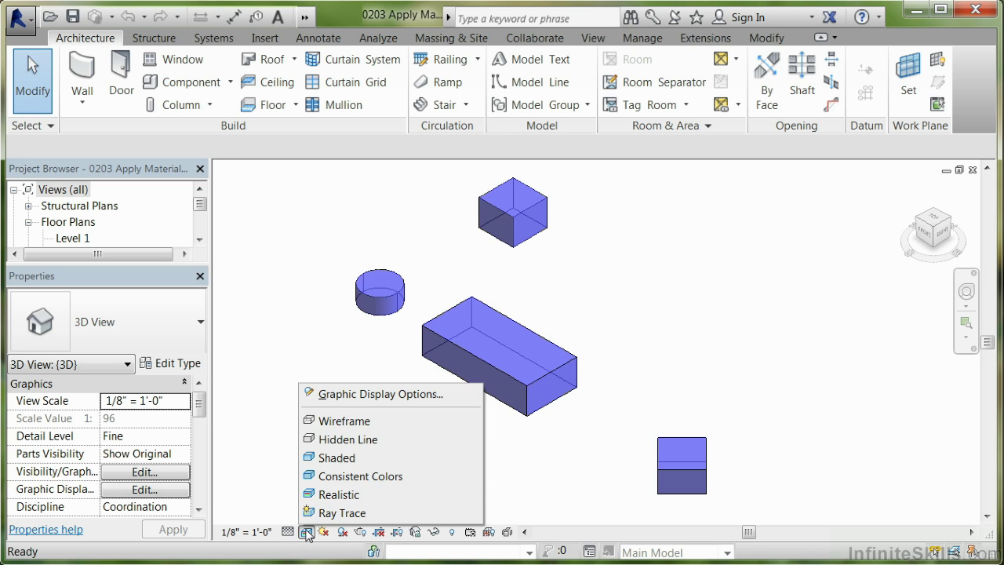
pyautogui.click(342, 460)
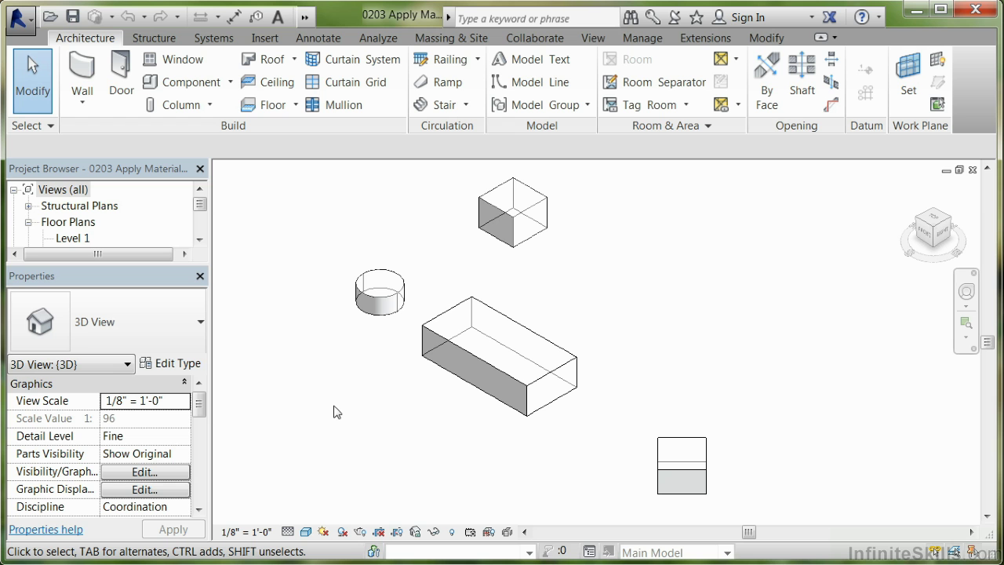
# Select the cylinder mass and start editing its Mass Material, currently Default Form
pyautogui.click(369, 313)
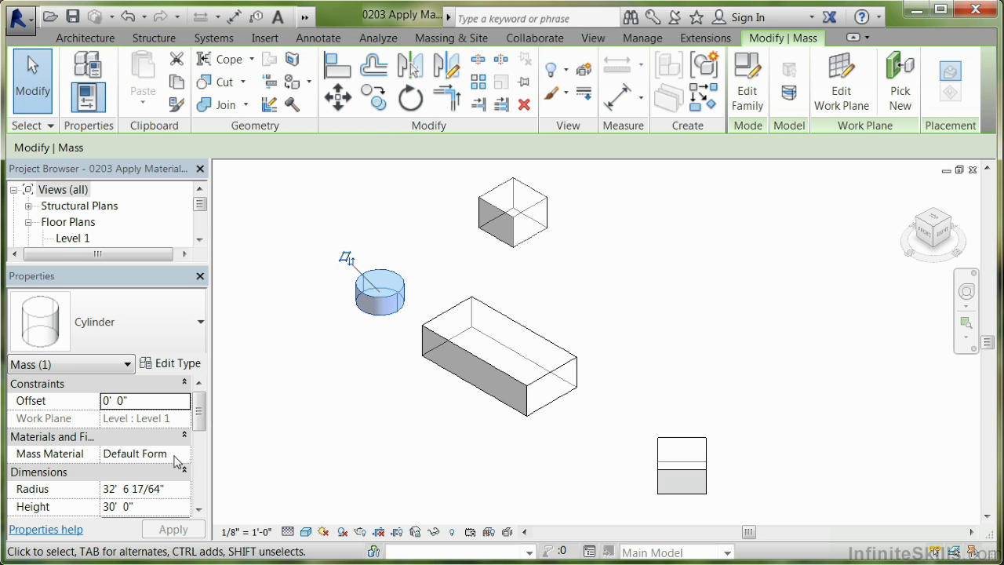
pyautogui.click(176, 455)
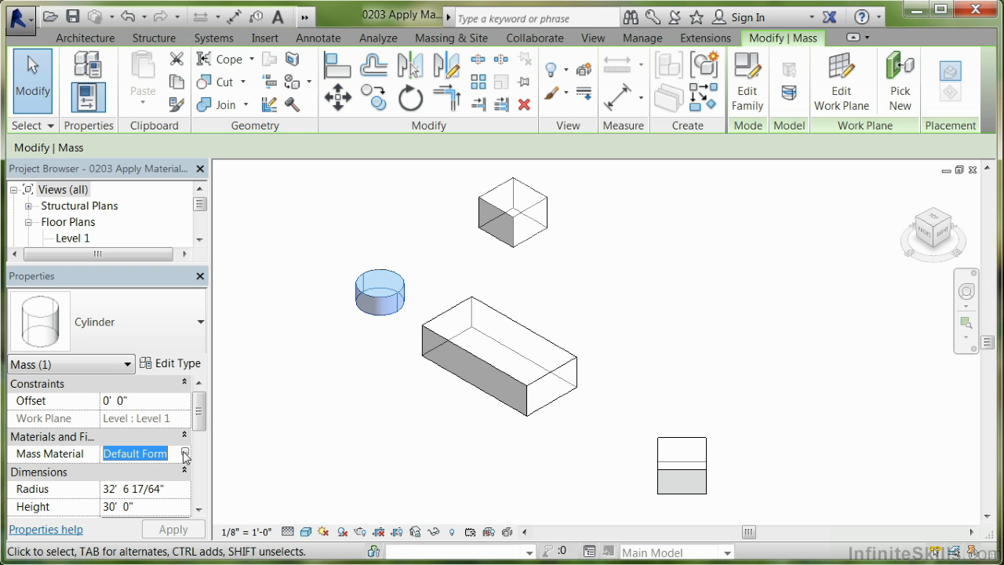
# Assign Default Mass Glazing from Miscellaneous to the cylinder, lowering its transparency from 75 to 52
pyautogui.click(186, 453)
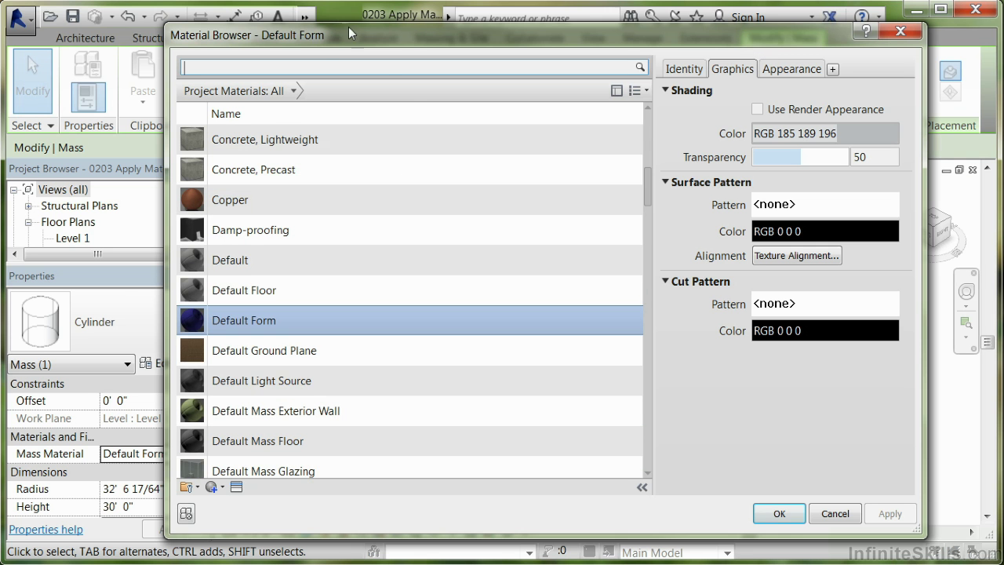
pyautogui.click(293, 91)
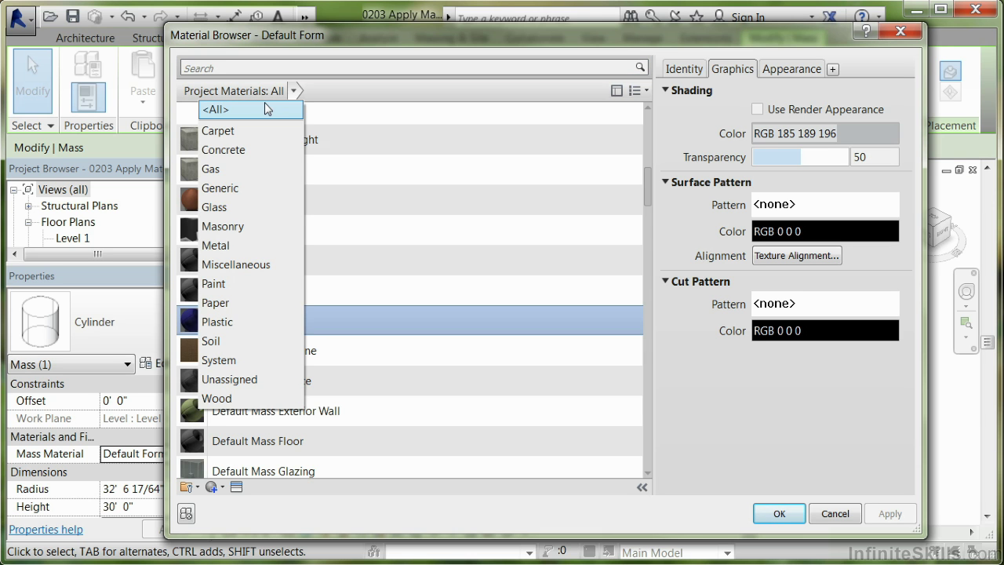
pyautogui.click(227, 265)
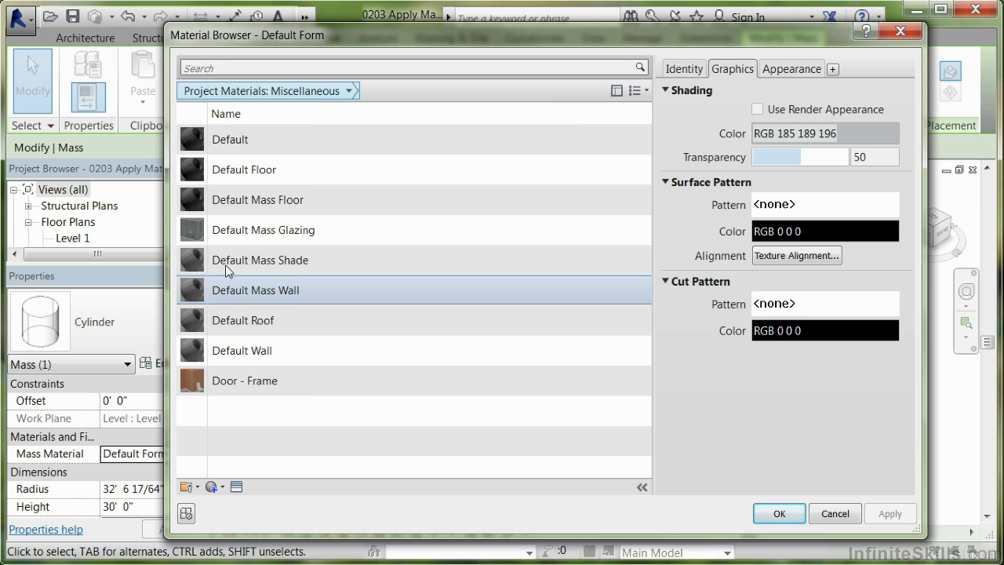
pyautogui.click(279, 236)
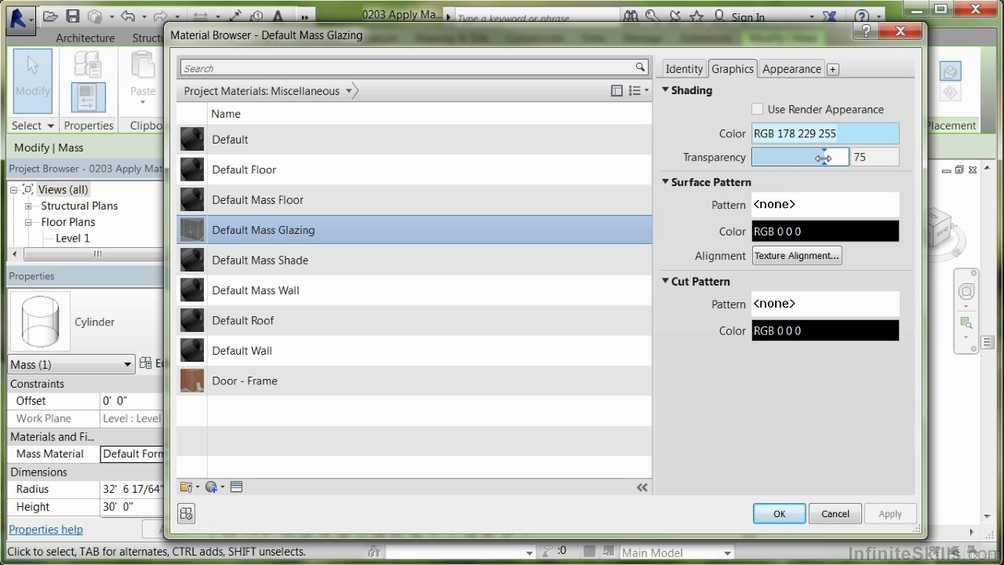
pyautogui.moveTo(825, 157); pyautogui.dragTo(801, 155)
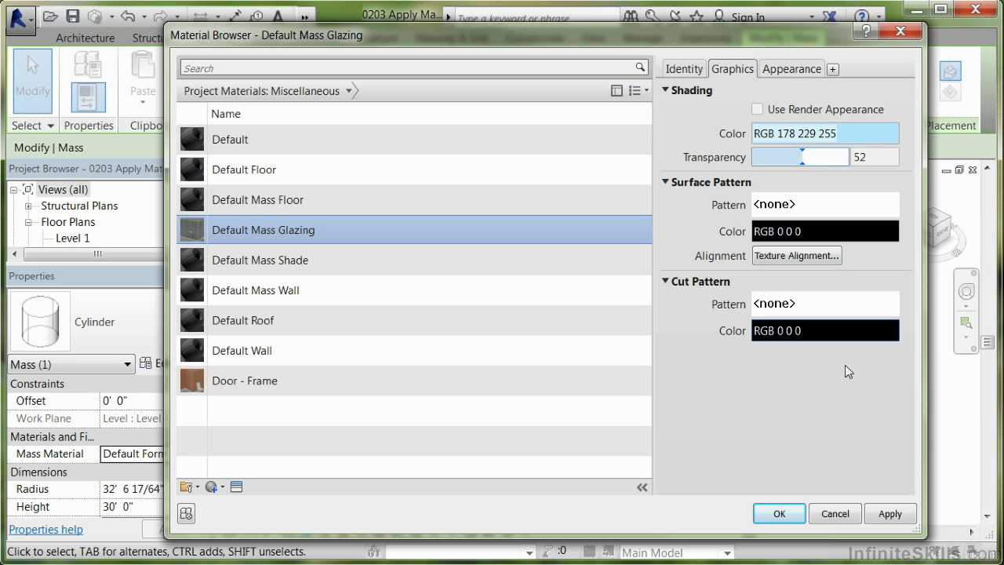
pyautogui.click(787, 516)
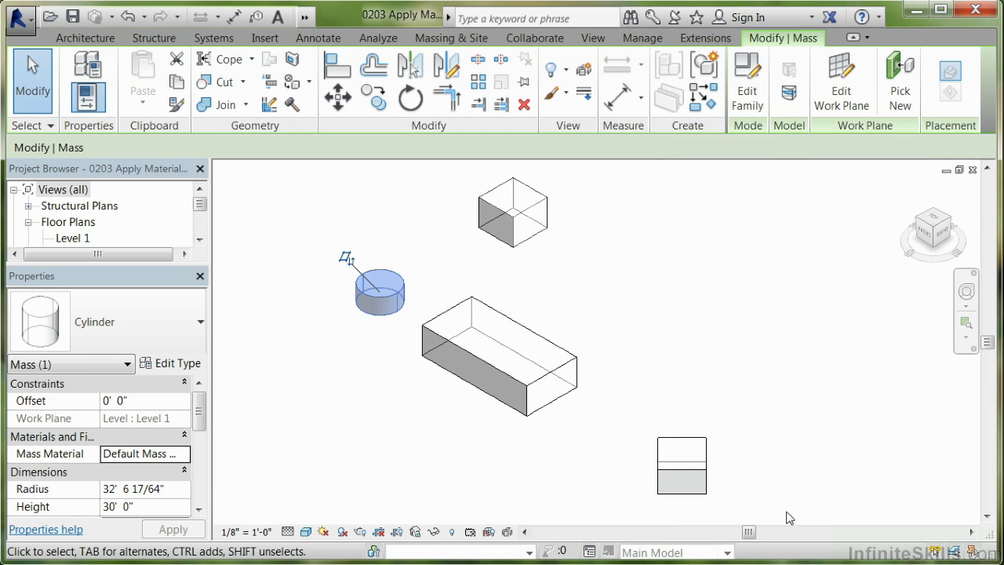
# Deselect the cylinder, select the box mass, and start the Paint command
pyautogui.click(345, 378)
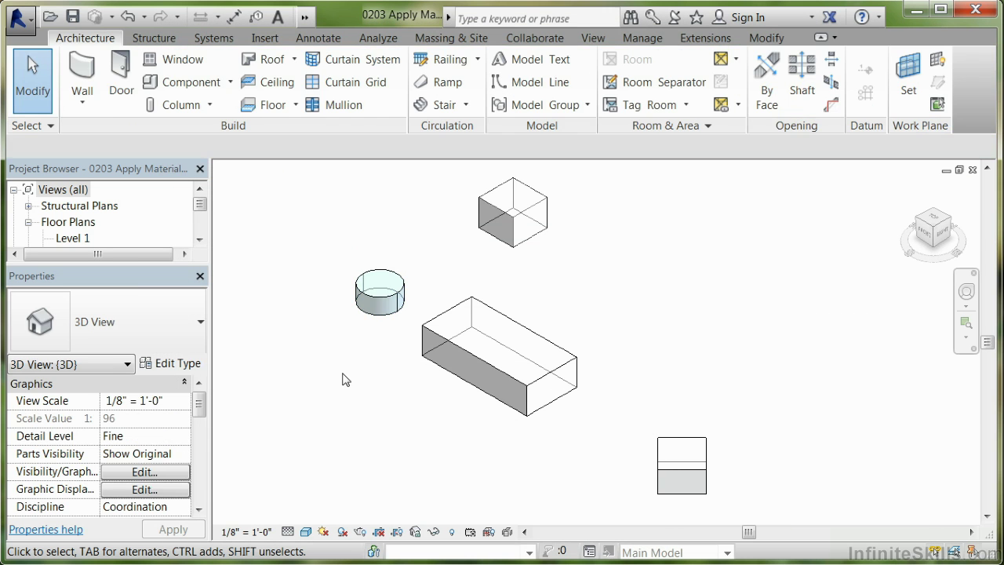
pyautogui.click(468, 387)
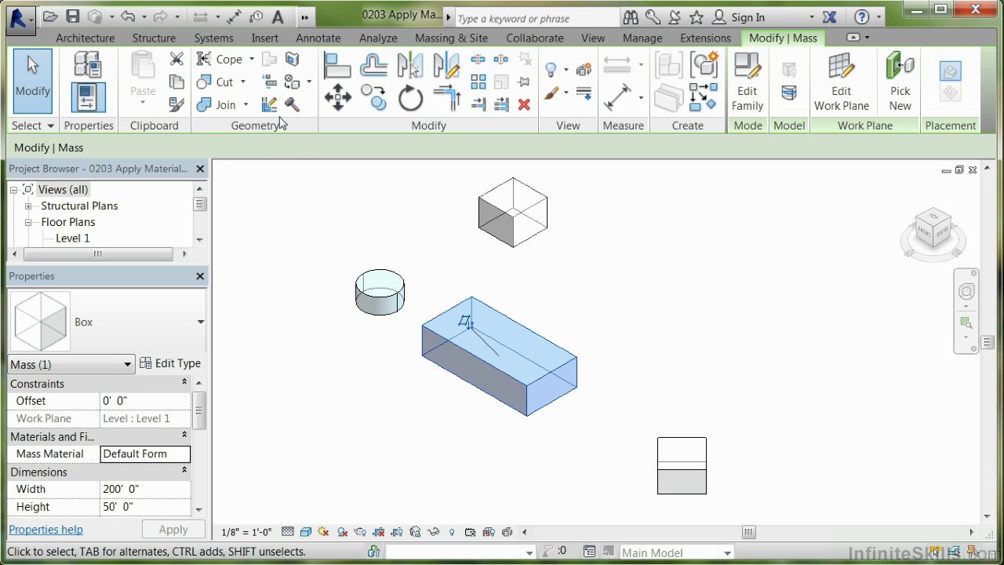
pyautogui.click(292, 84)
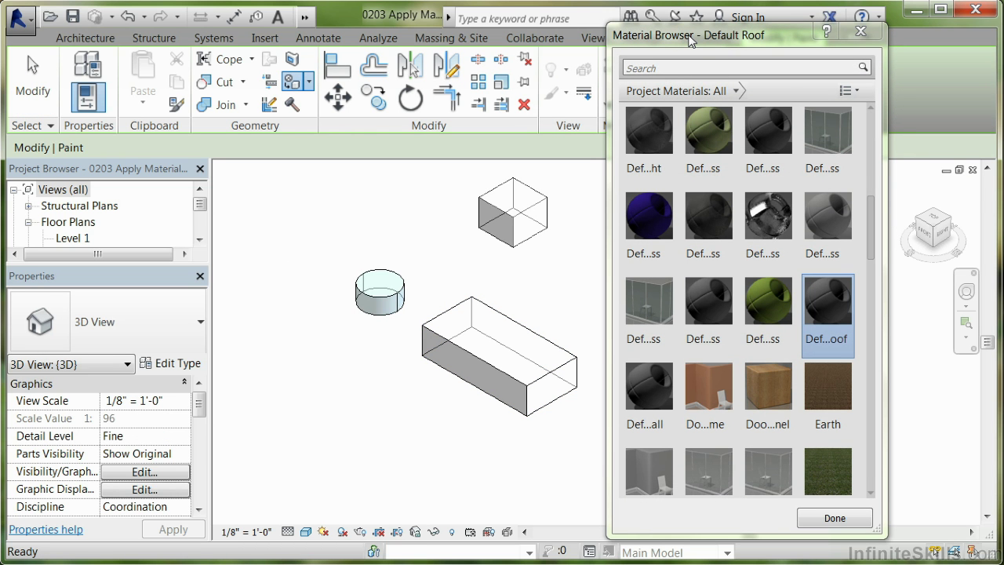
# Paint the box and cube top faces Default Roof, and their front and left faces Default Mass Wall
pyautogui.click(737, 91)
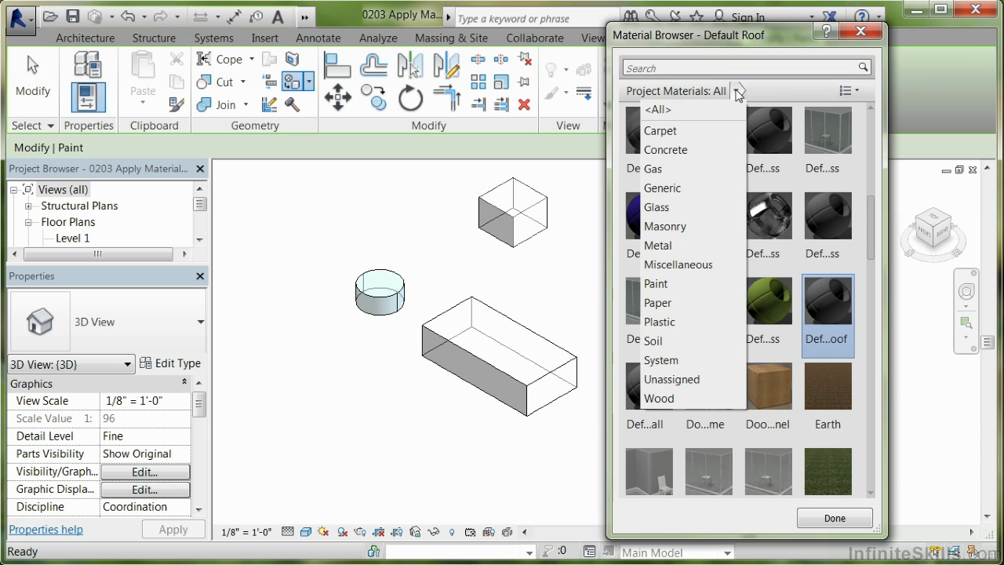
pyautogui.click(687, 265)
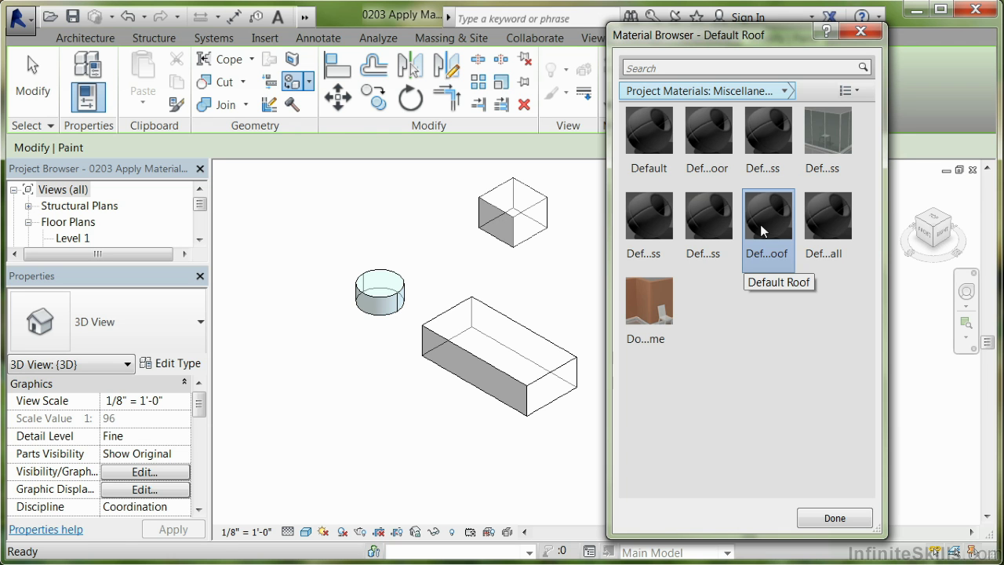
pyautogui.click(486, 318)
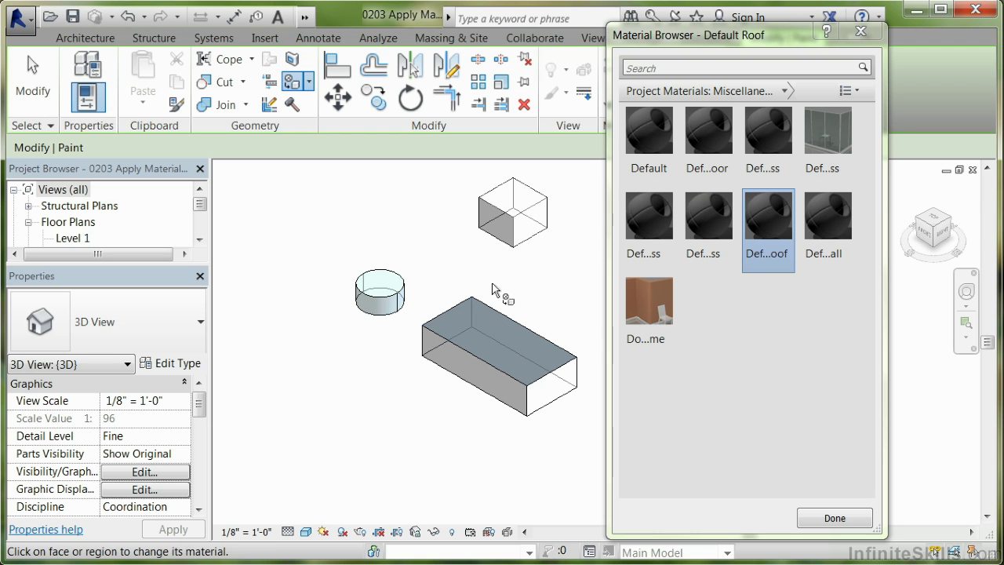
pyautogui.click(503, 212)
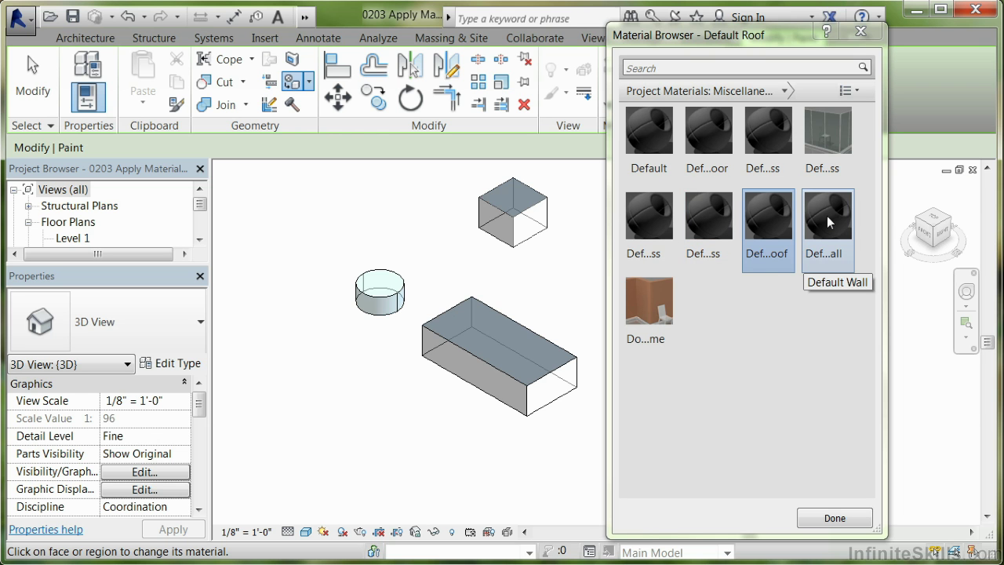
pyautogui.click(705, 210)
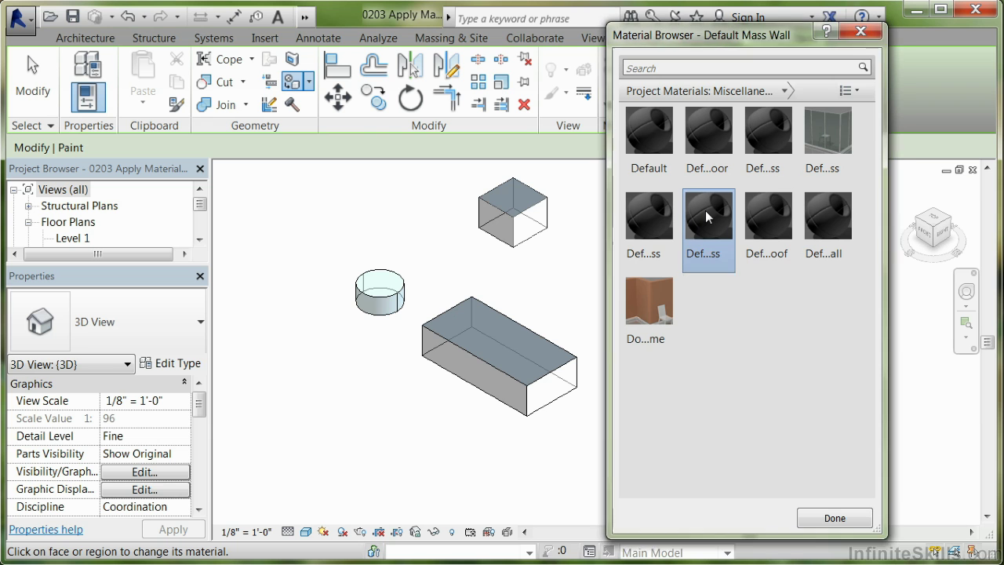
pyautogui.click(495, 388)
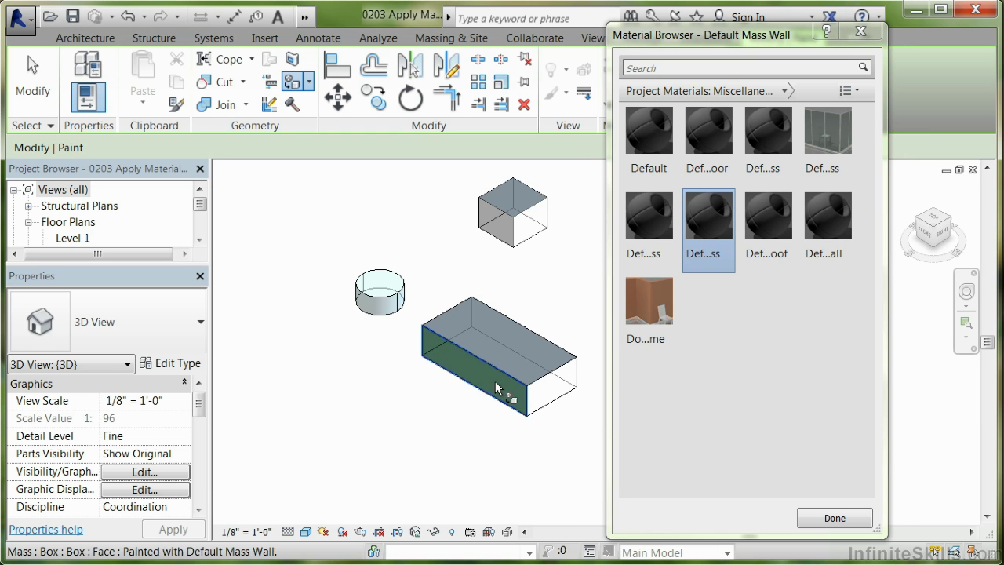
pyautogui.click(497, 234)
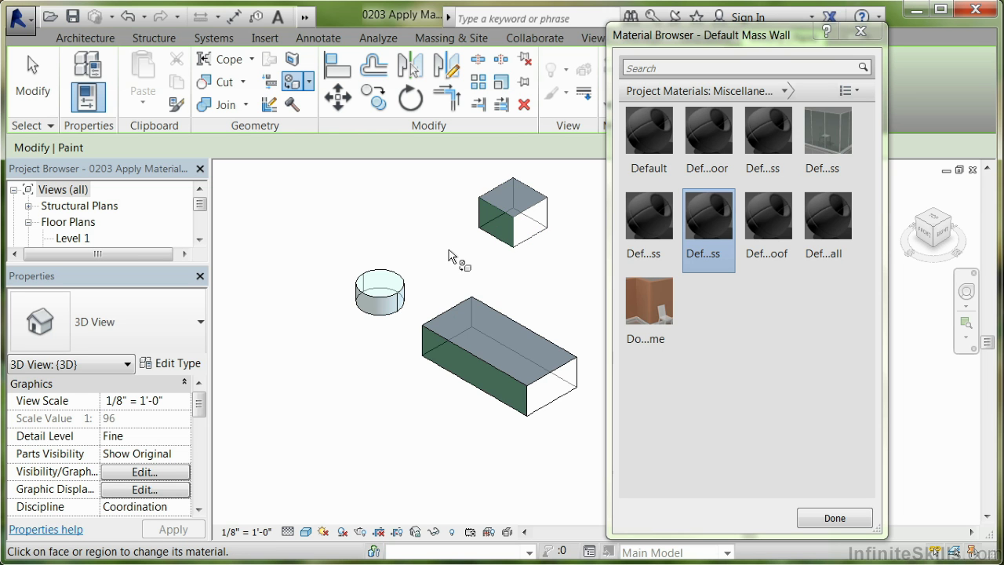
# Paint the large box's end face and the cube's right face with Default Mass Glazing
pyautogui.click(821, 130)
pyautogui.click(550, 399)
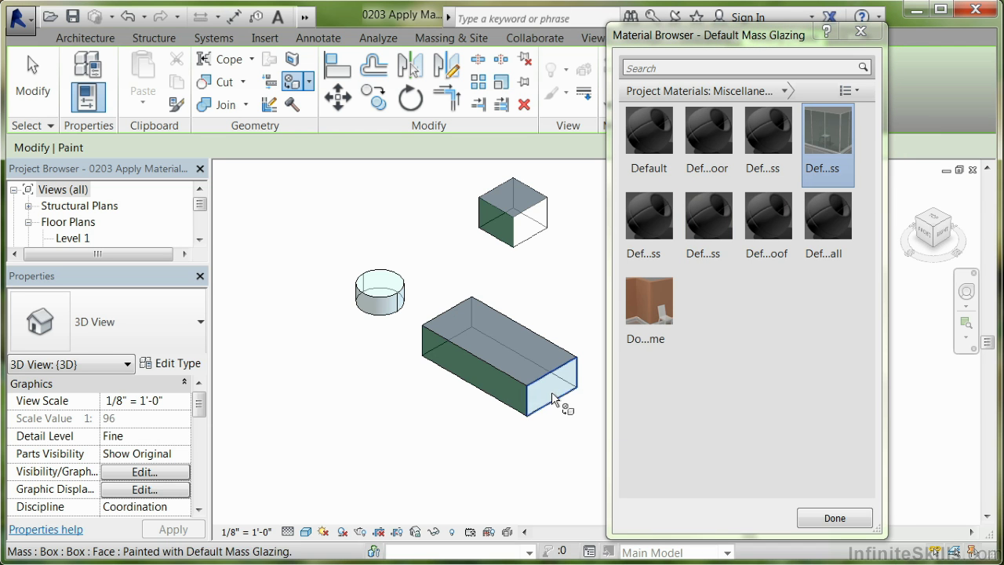
pyautogui.click(538, 240)
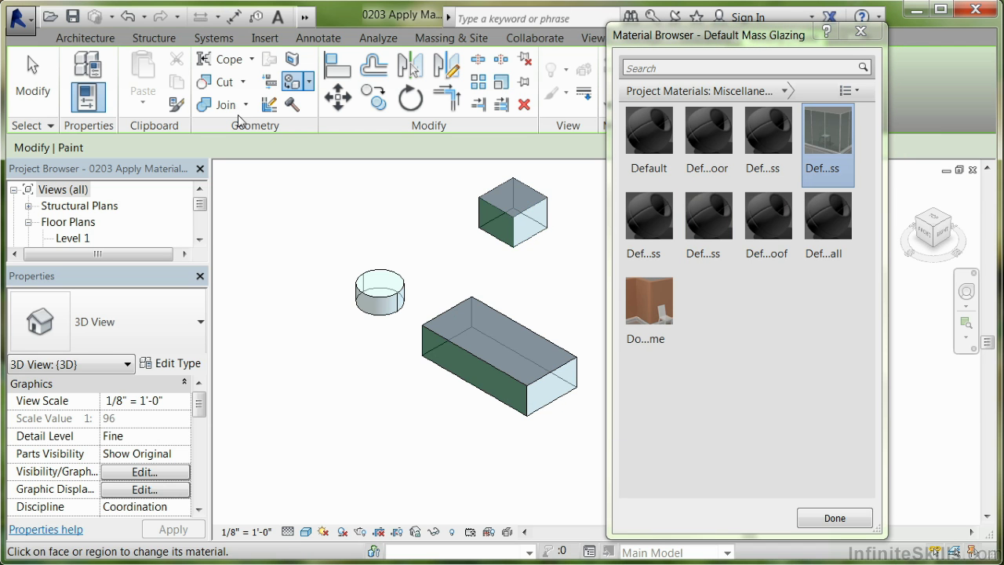
pyautogui.click(32, 88)
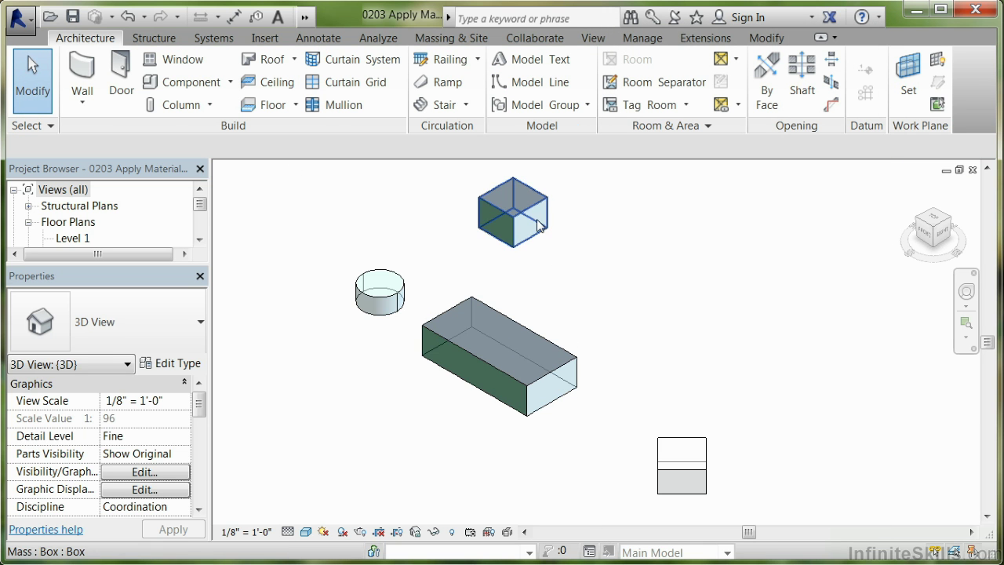
# Select the box mass and use Remove Paint on the glazed box end and cube right faces
pyautogui.click(499, 374)
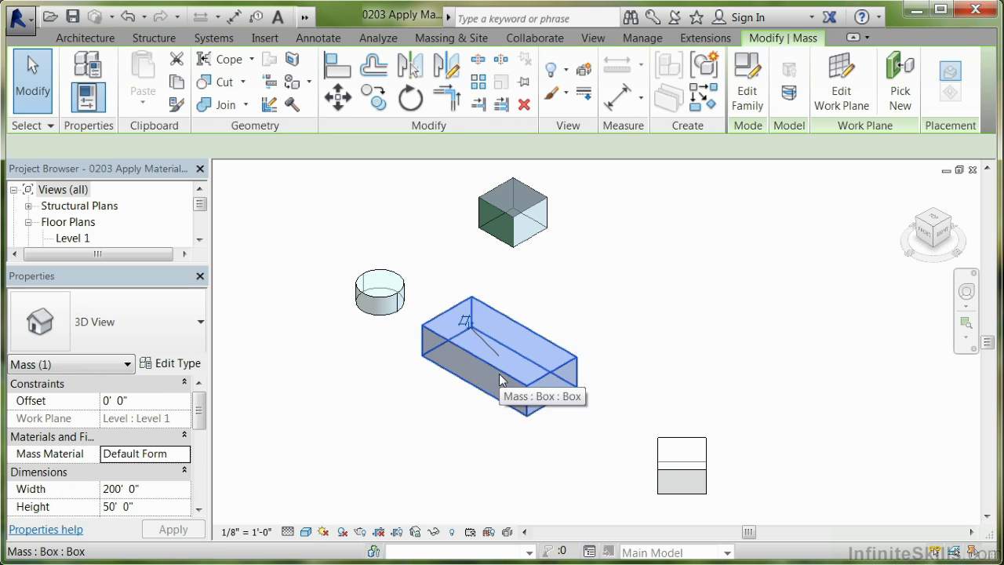
pyautogui.click(308, 88)
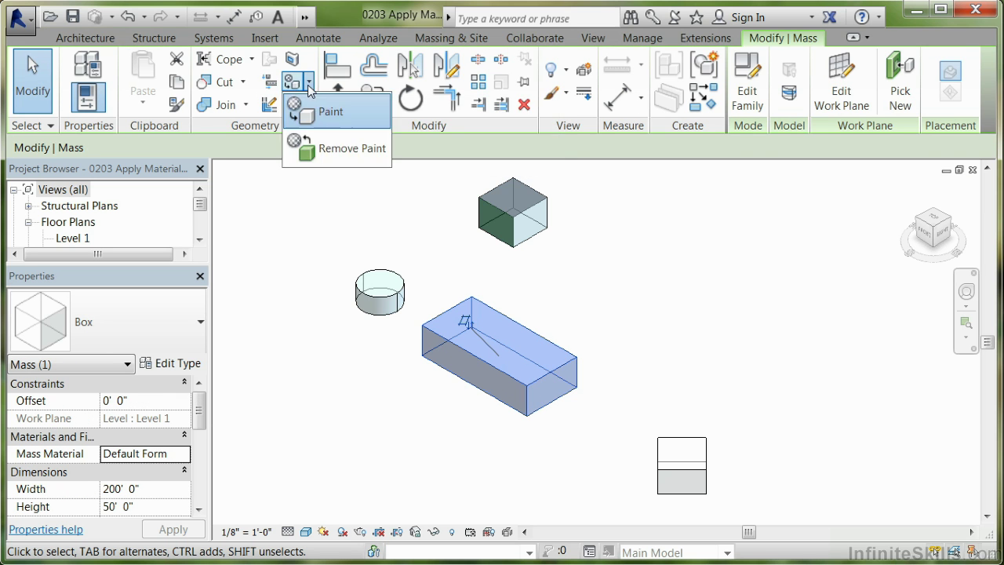
pyautogui.click(332, 149)
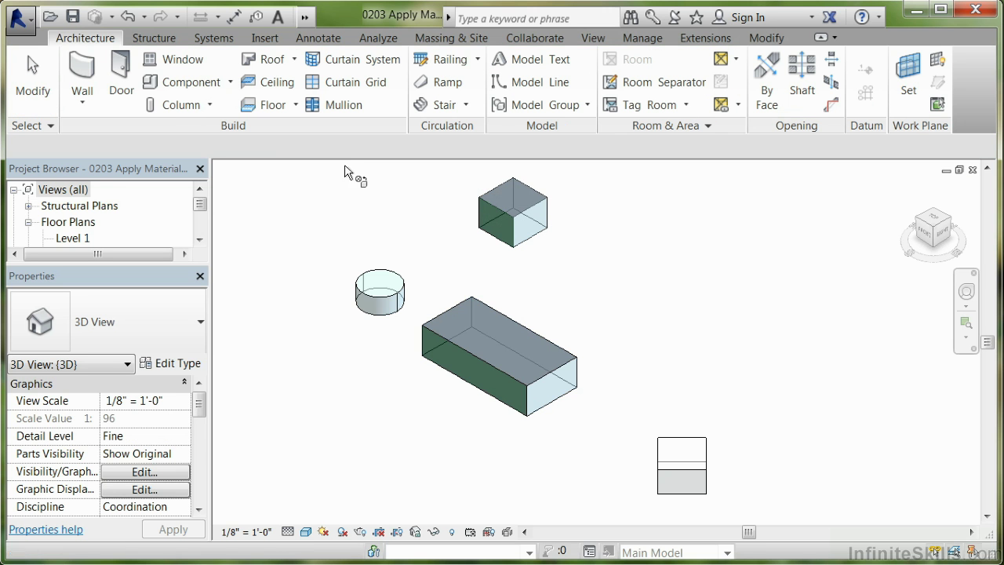
pyautogui.click(561, 392)
pyautogui.click(533, 237)
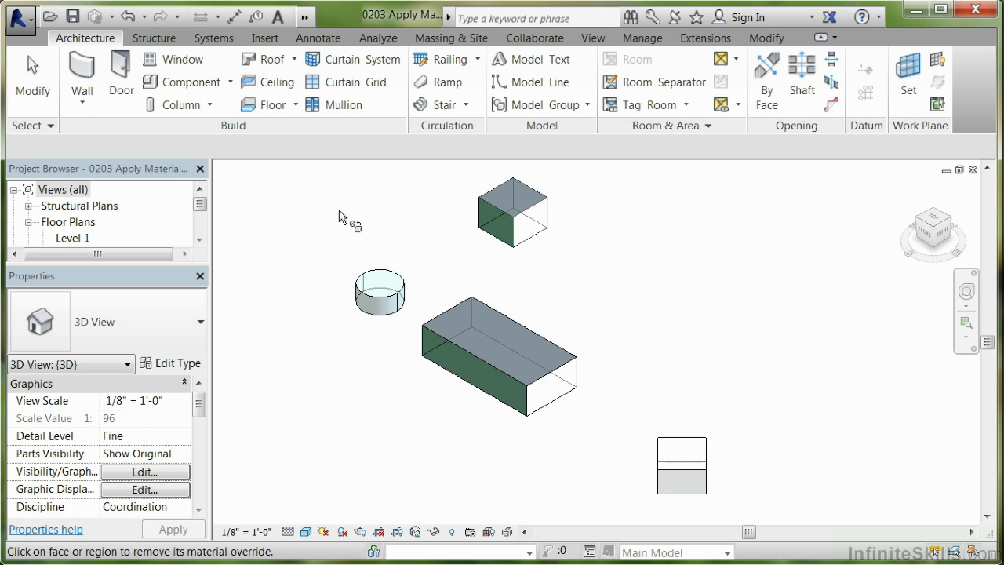
pyautogui.click(33, 88)
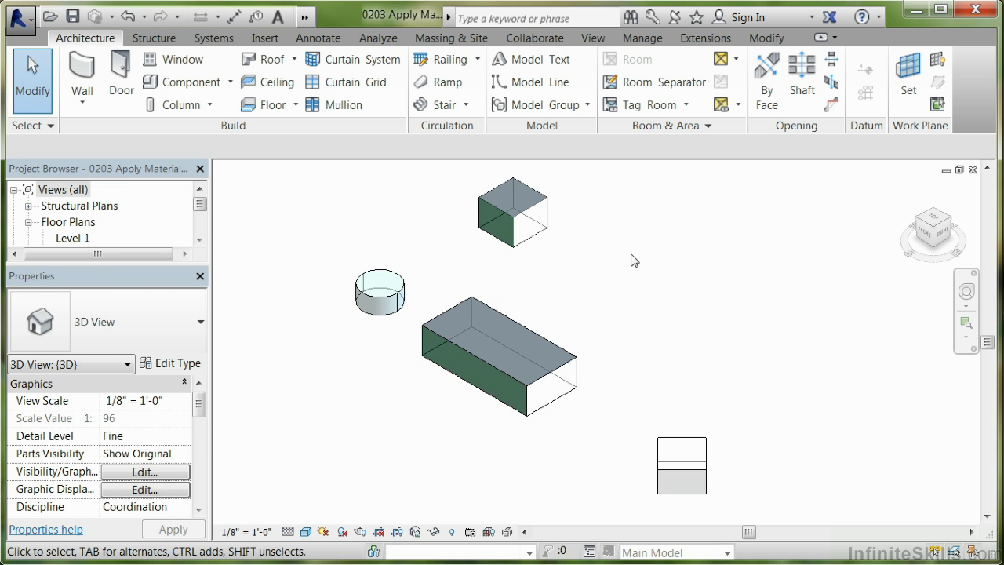
# In Manage > Materials, duplicate Default Mass Wall under Miscellaneous and name the copy Red
pyautogui.click(643, 40)
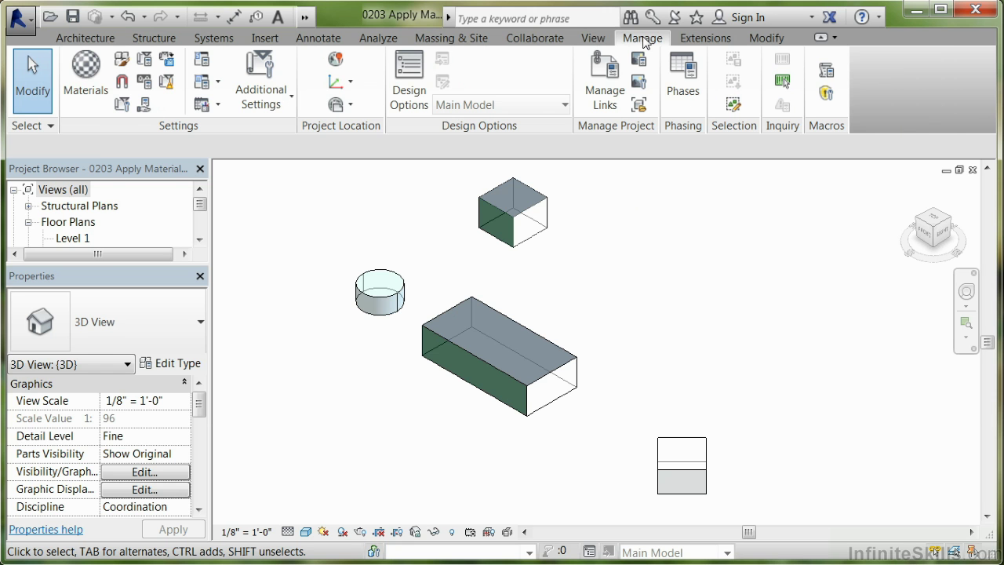
pyautogui.click(83, 73)
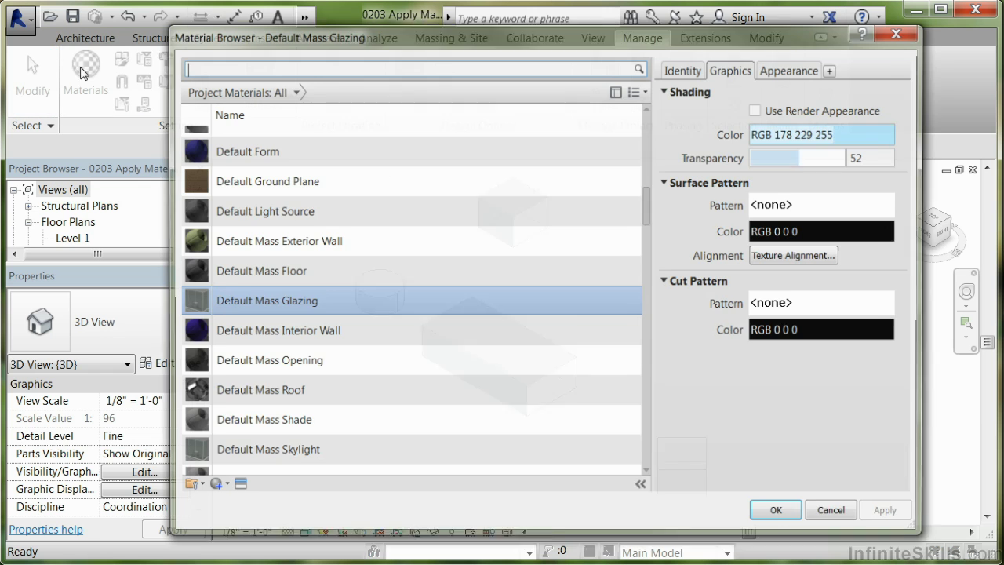
pyautogui.click(295, 91)
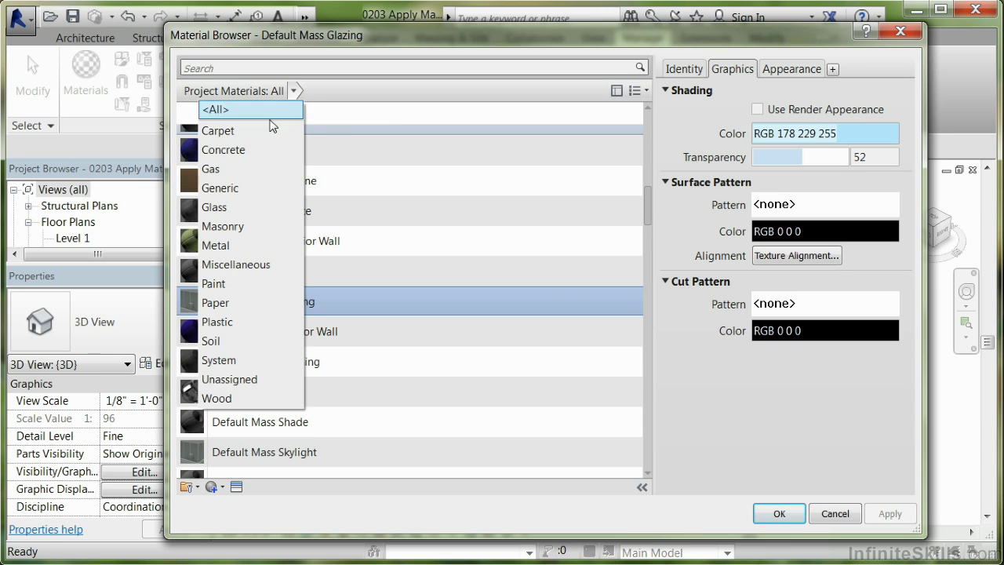
pyautogui.click(247, 267)
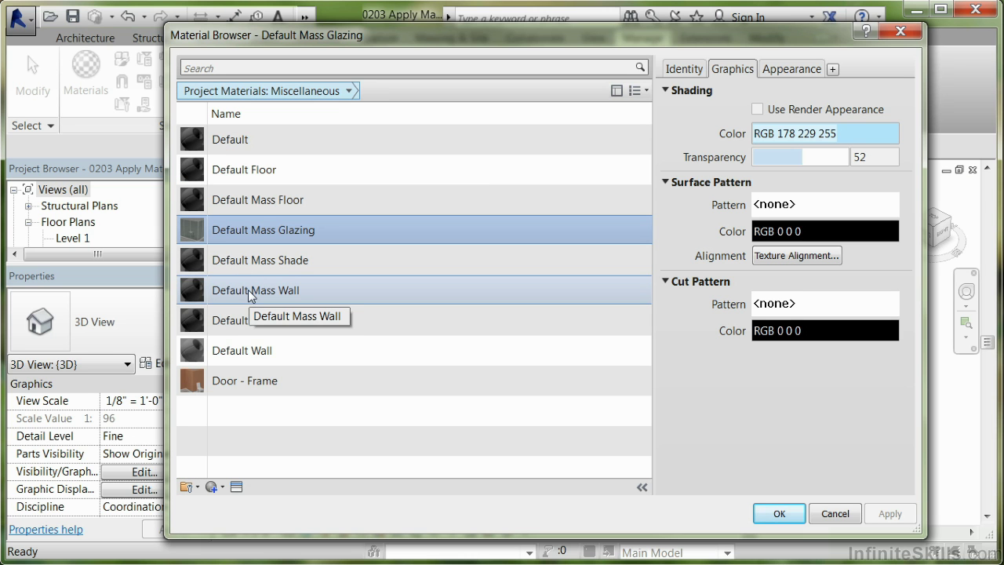
pyautogui.click(252, 295)
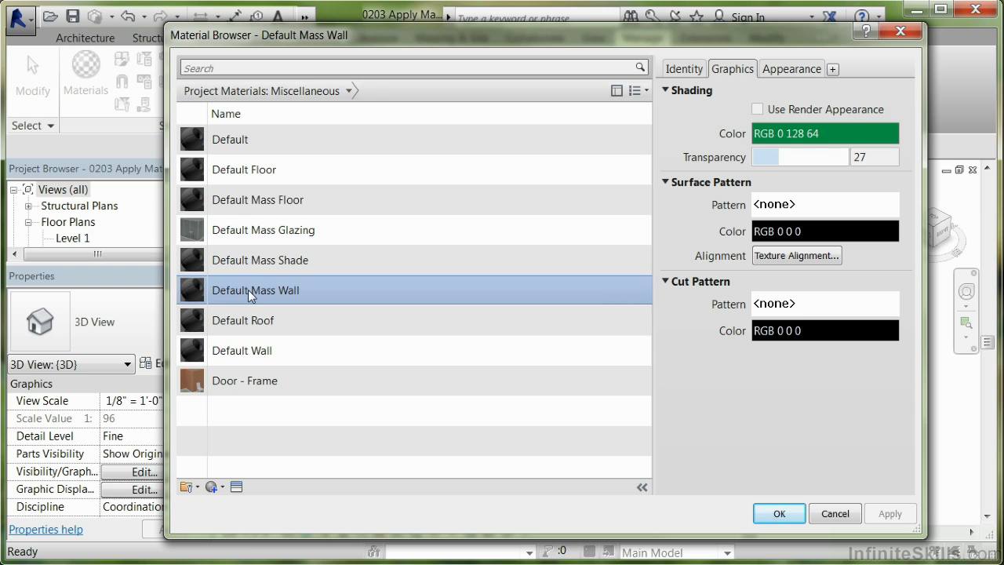
pyautogui.rightClick(251, 295)
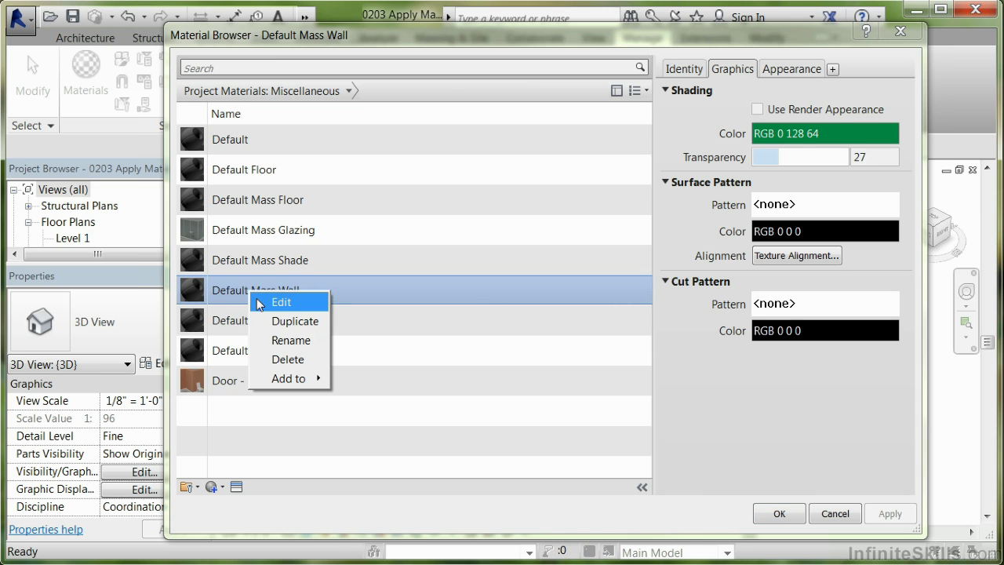
pyautogui.click(284, 327)
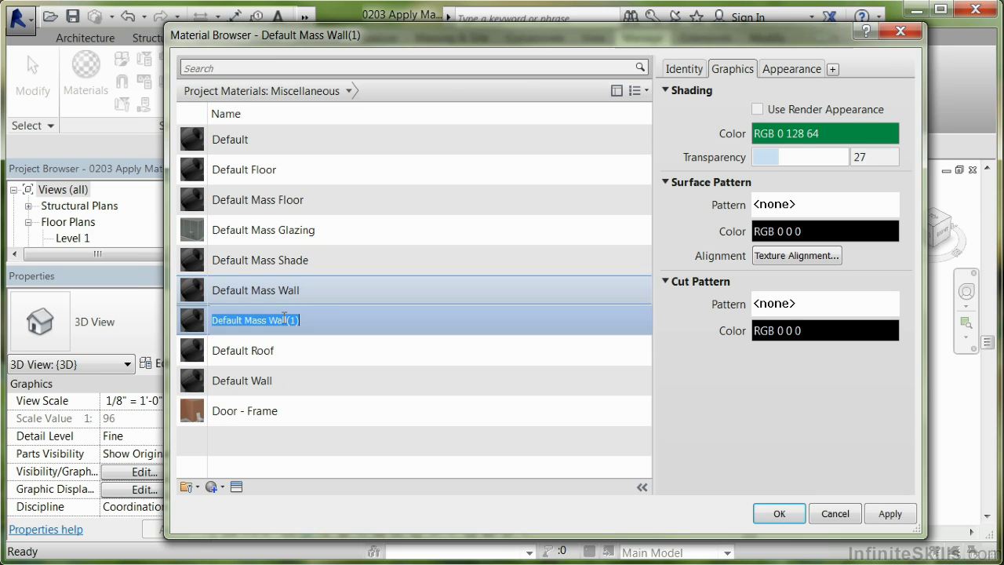
pyautogui.write('Red')
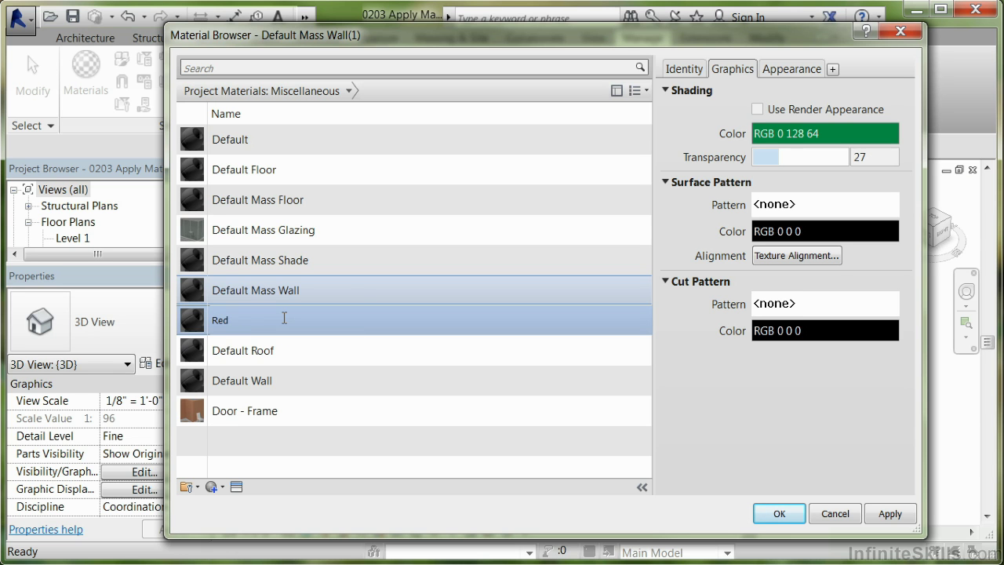
# Set Red's shading colour to pure red (RGB 255 0 0), adjust its transparency, and save it
pyautogui.click(792, 138)
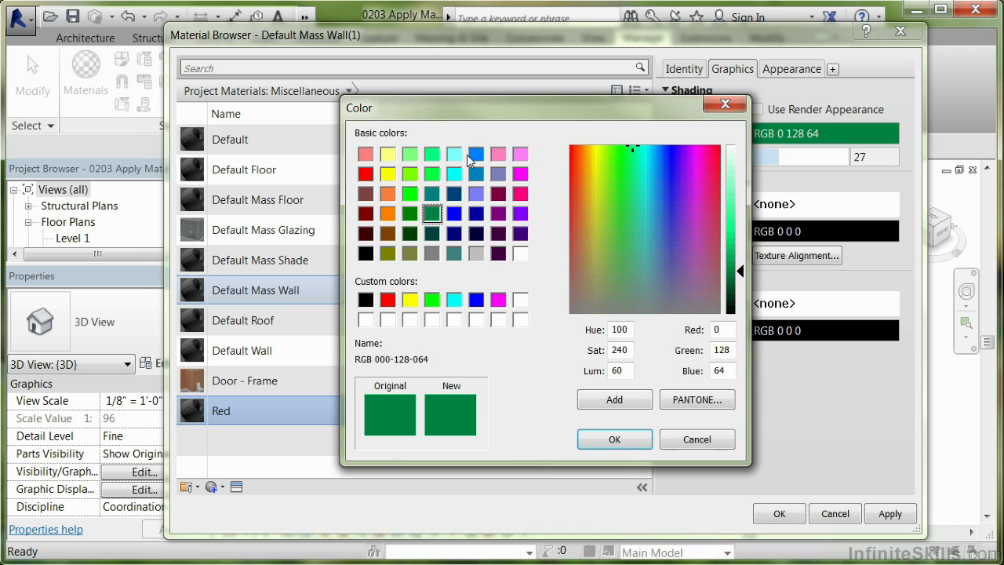
pyautogui.click(366, 175)
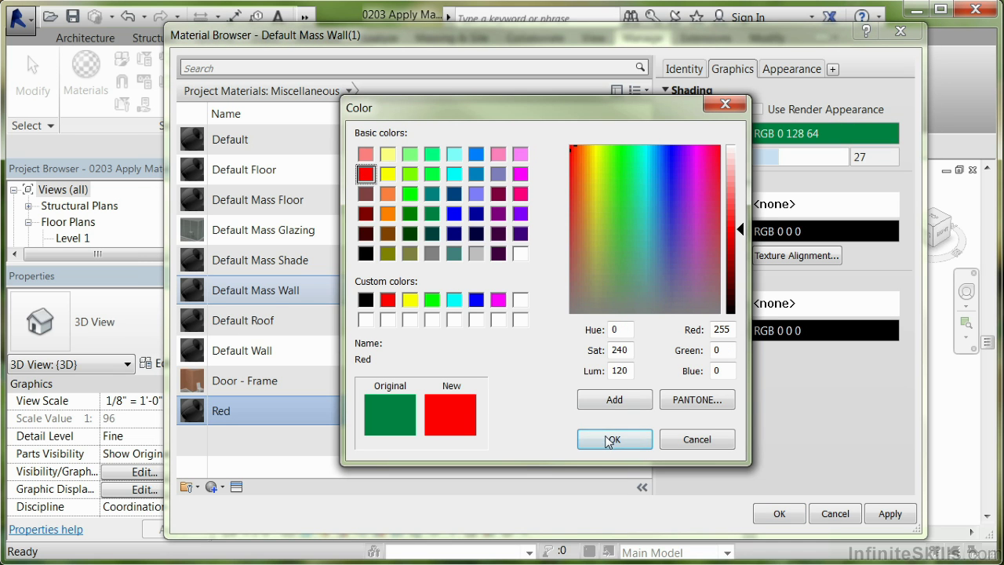
pyautogui.click(610, 440)
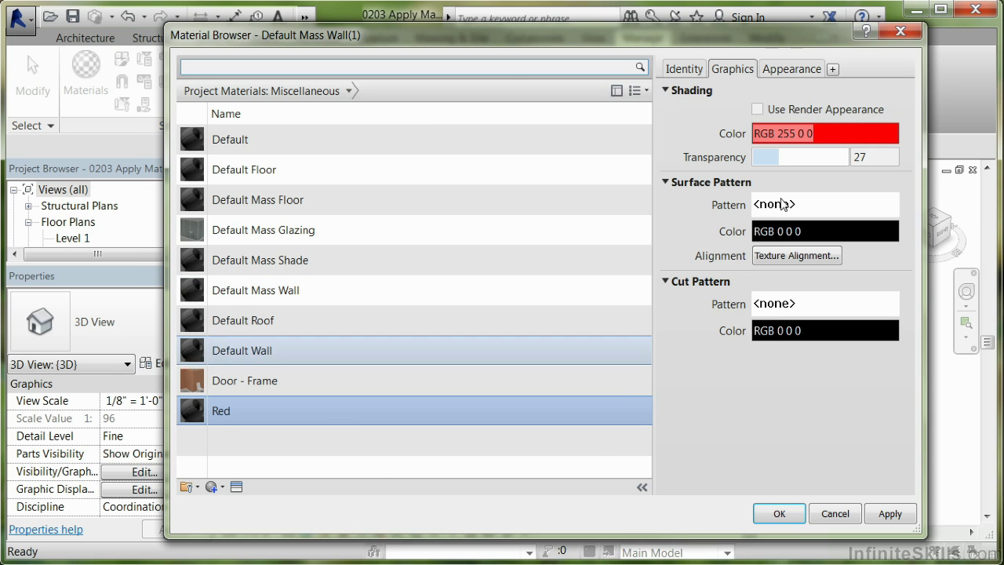
pyautogui.moveTo(777, 158)
pyautogui.mouseDown()
pyautogui.moveTo(803, 158)
pyautogui.moveTo(774, 156)
pyautogui.mouseUp()
pyautogui.click(779, 514)
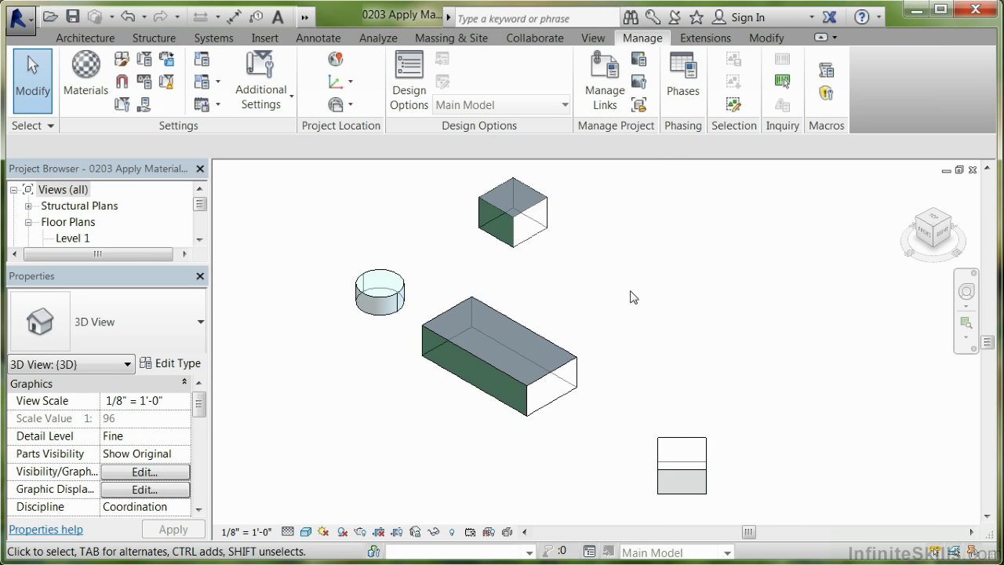
# Select the box mass, choose Red under Miscellaneous with Paint, and paint the box end and cube right faces
pyautogui.click(460, 352)
pyautogui.click(307, 83)
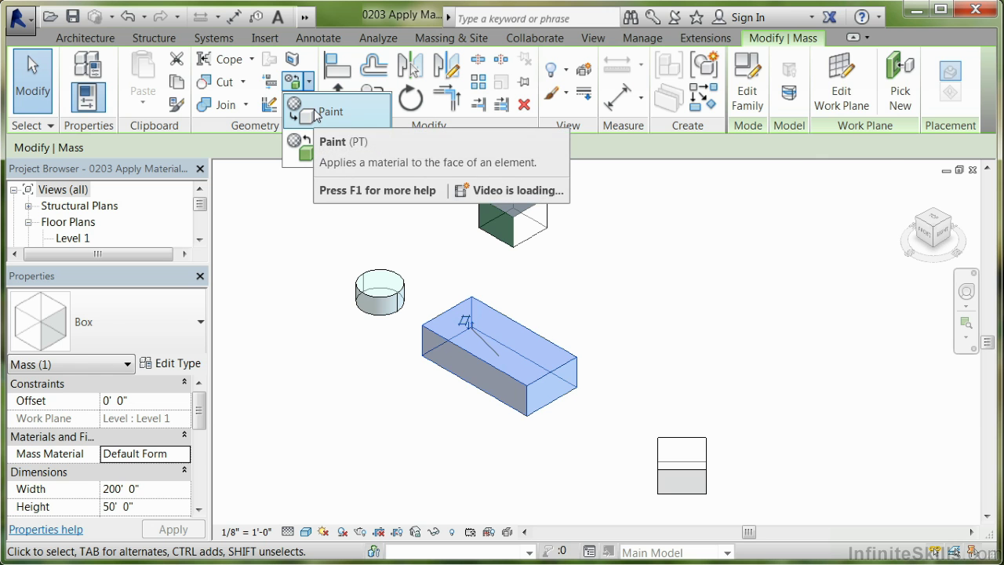
pyautogui.click(316, 115)
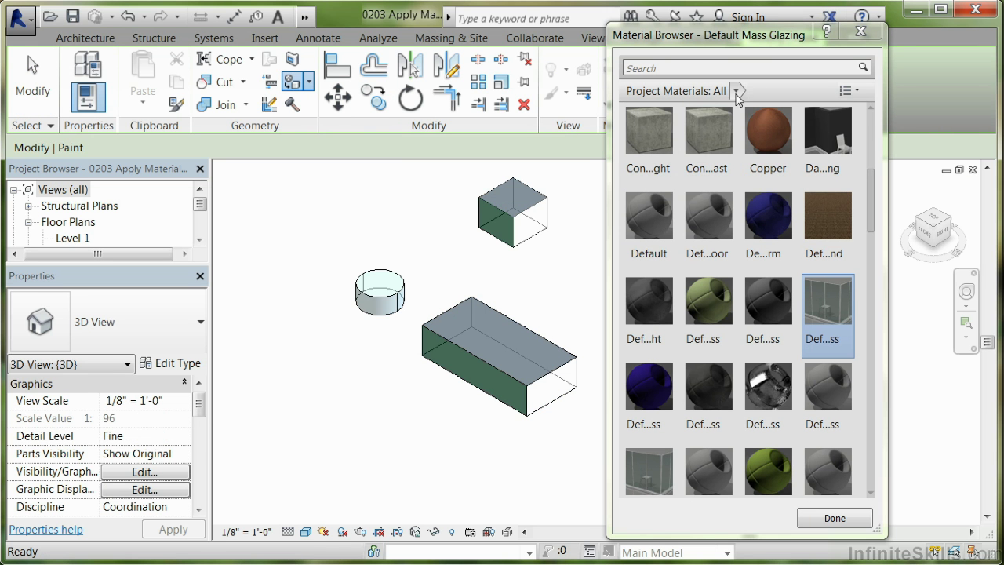
pyautogui.click(737, 92)
pyautogui.click(678, 265)
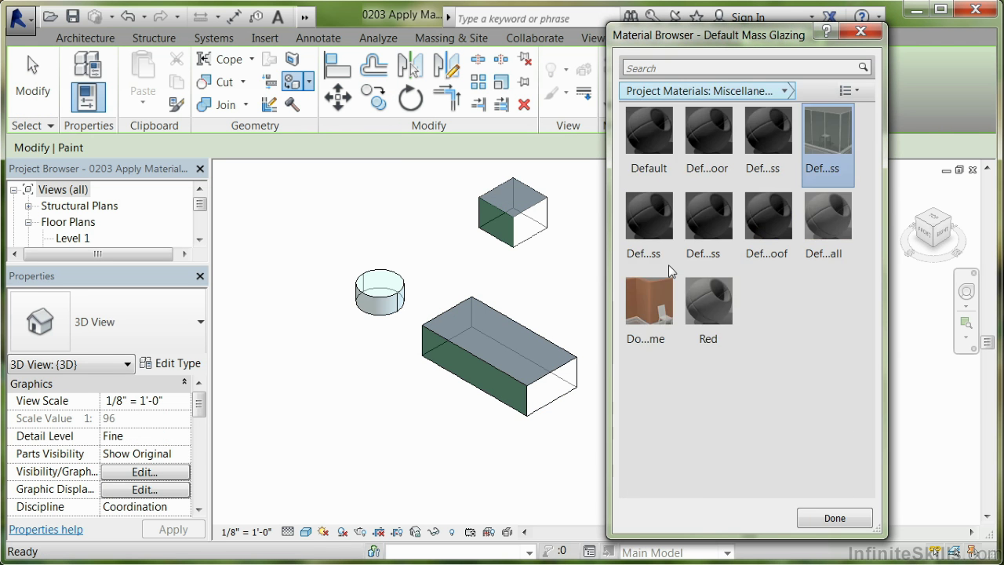
pyautogui.click(706, 311)
pyautogui.click(555, 394)
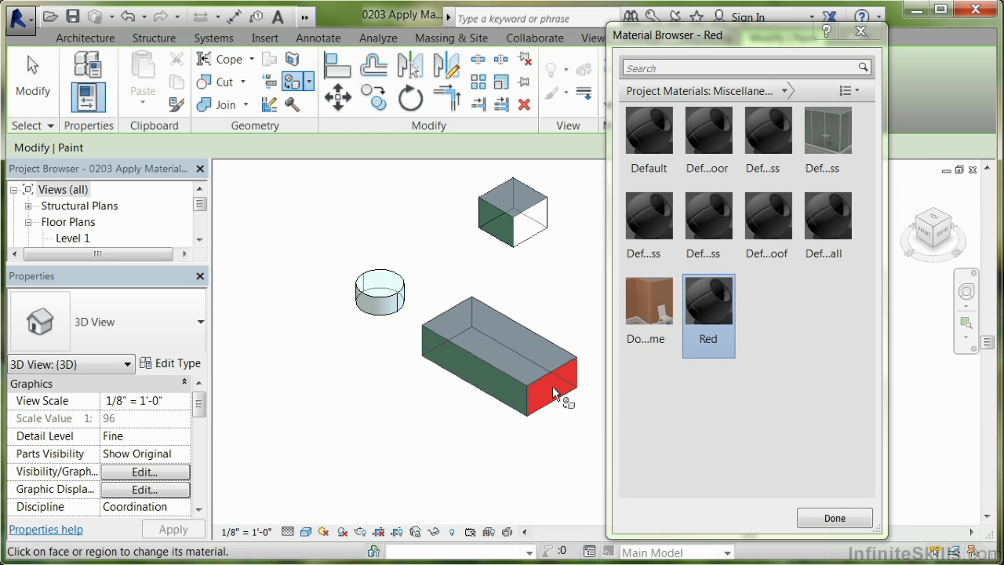
pyautogui.click(530, 232)
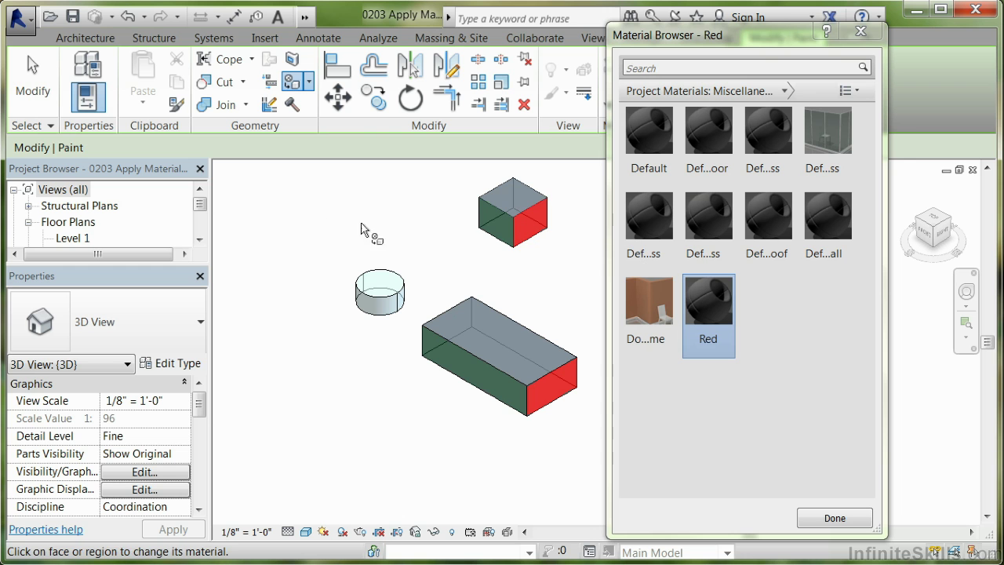
pyautogui.click(29, 78)
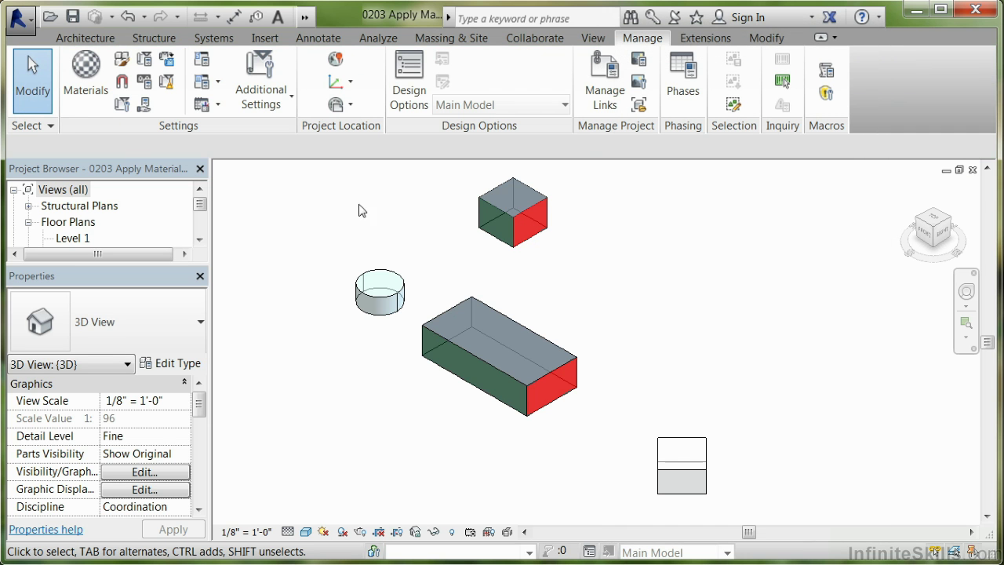